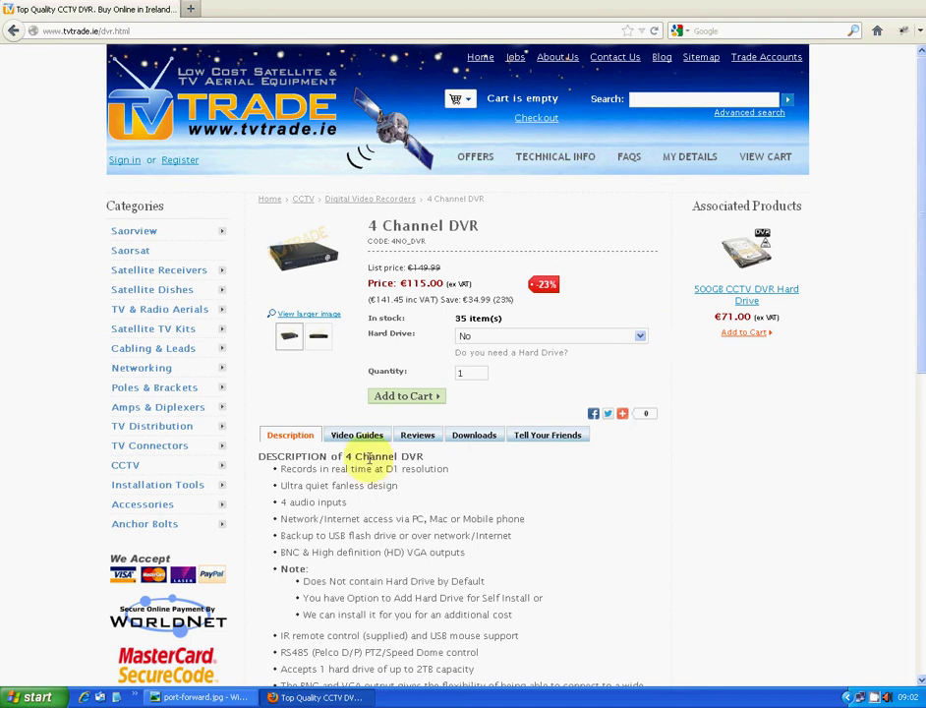
View the port-forward.jpg screenshot of the portforward.com home page and return to the browser.
left_click(208, 697)
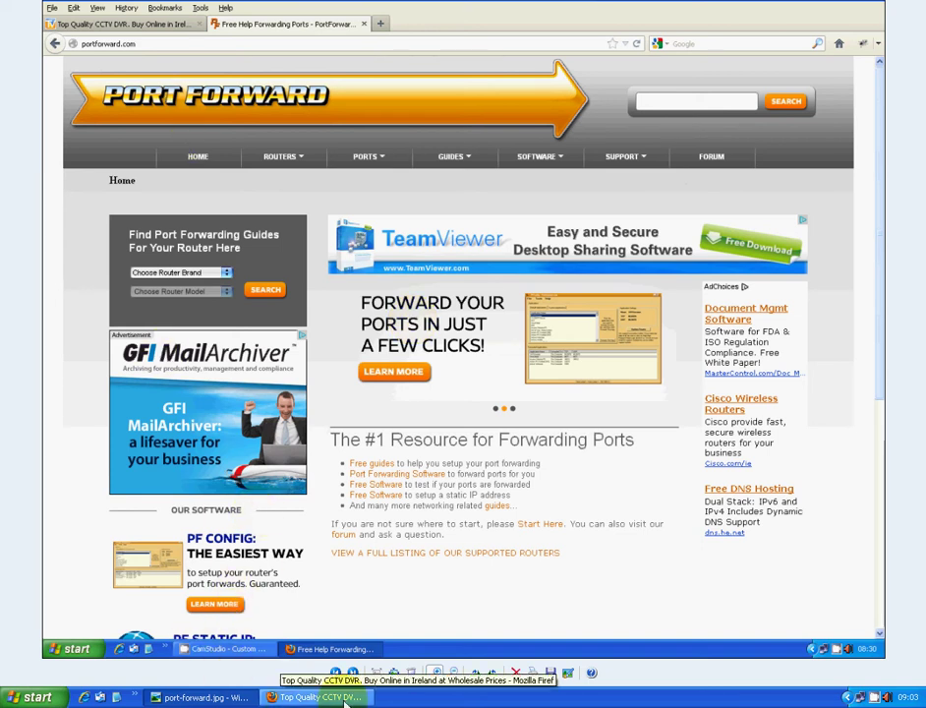
left_click(312, 697)
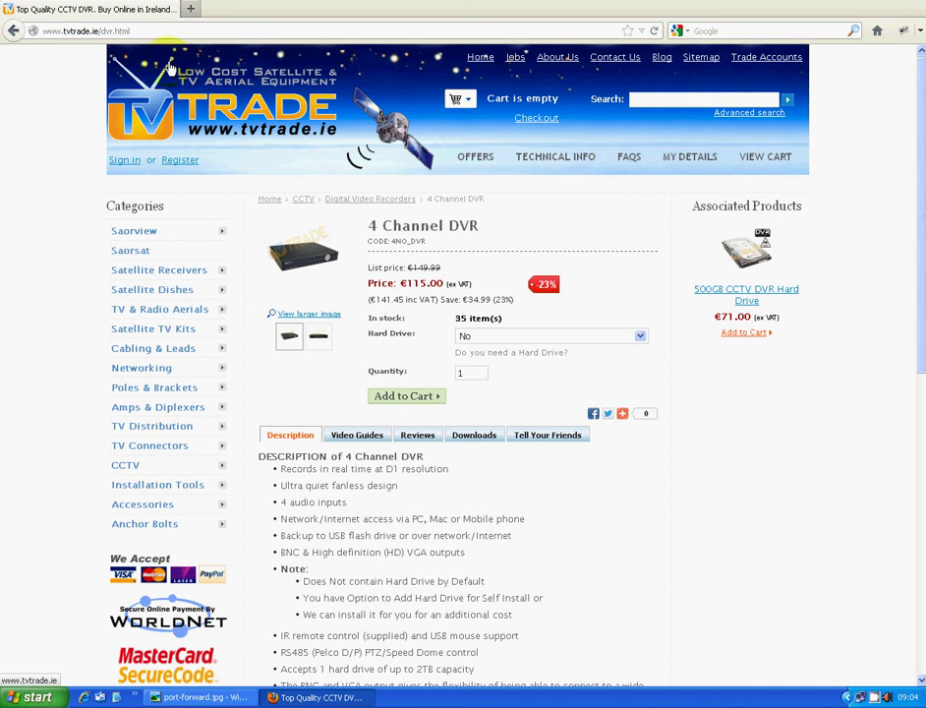
Load the router's administration site at 192.168.1.254 and open its home page.
left_click(122, 29)
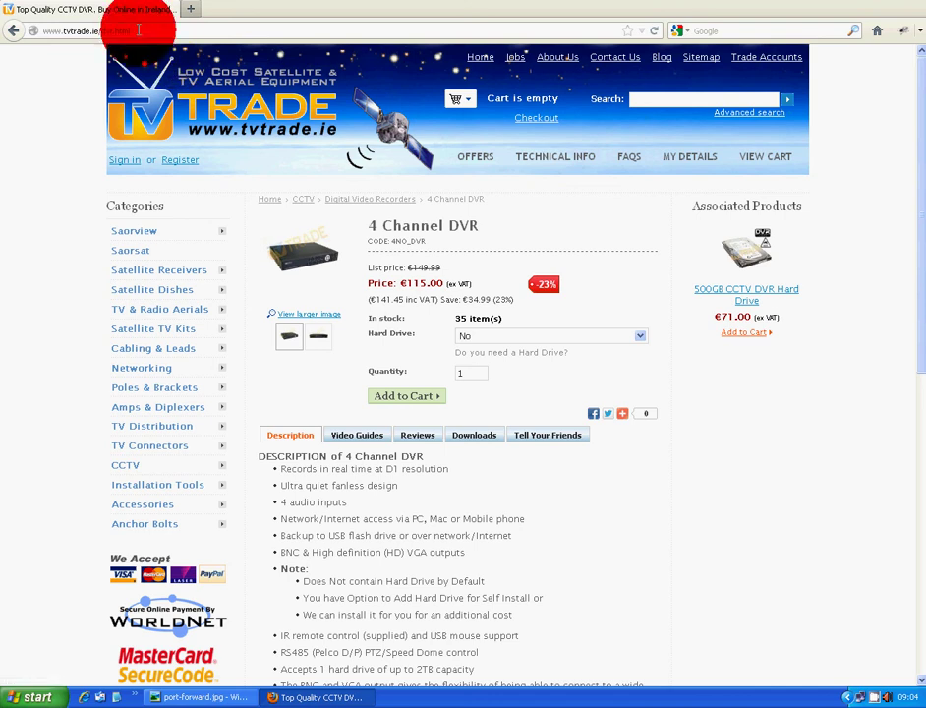
right_click(79, 33)
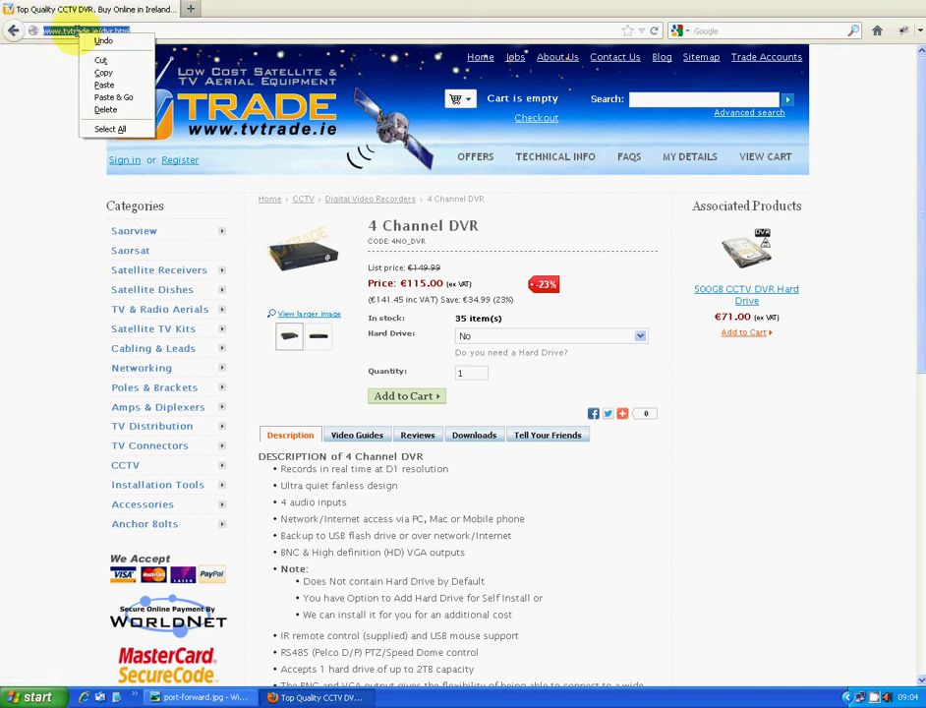
left_click(108, 88)
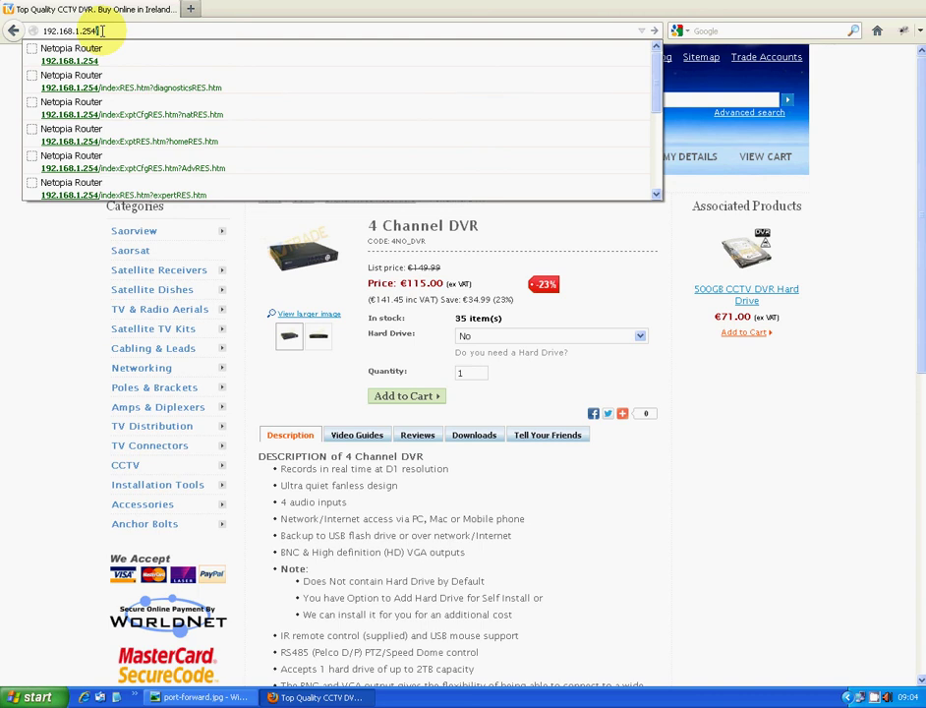
key("Return")
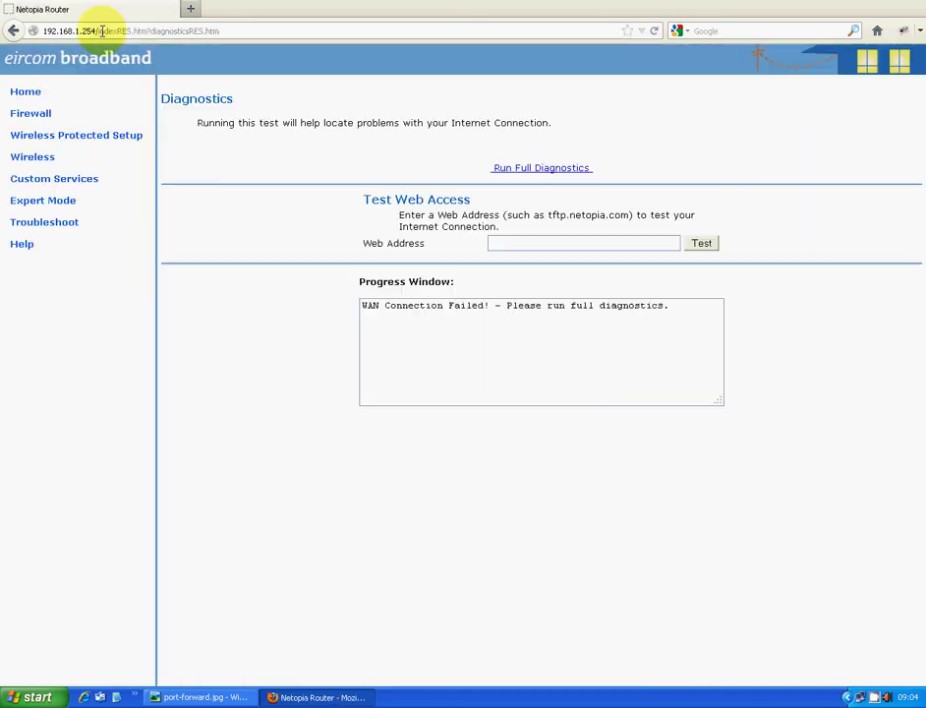
left_click(19, 93)
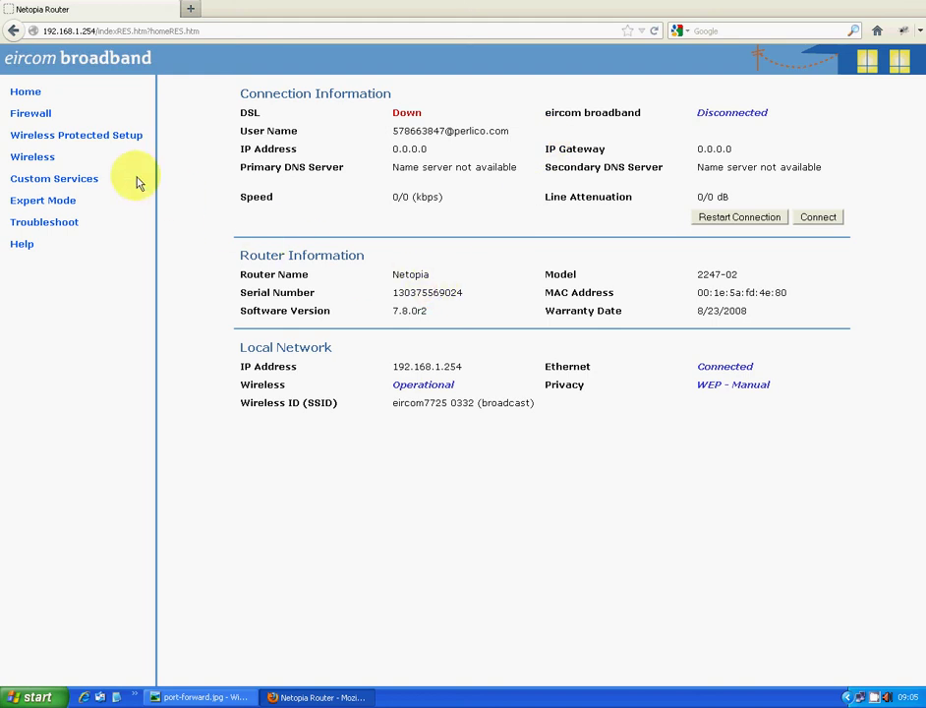
Enter the router's expert mode and open the NAT settings in the advanced configuration.
left_click(37, 203)
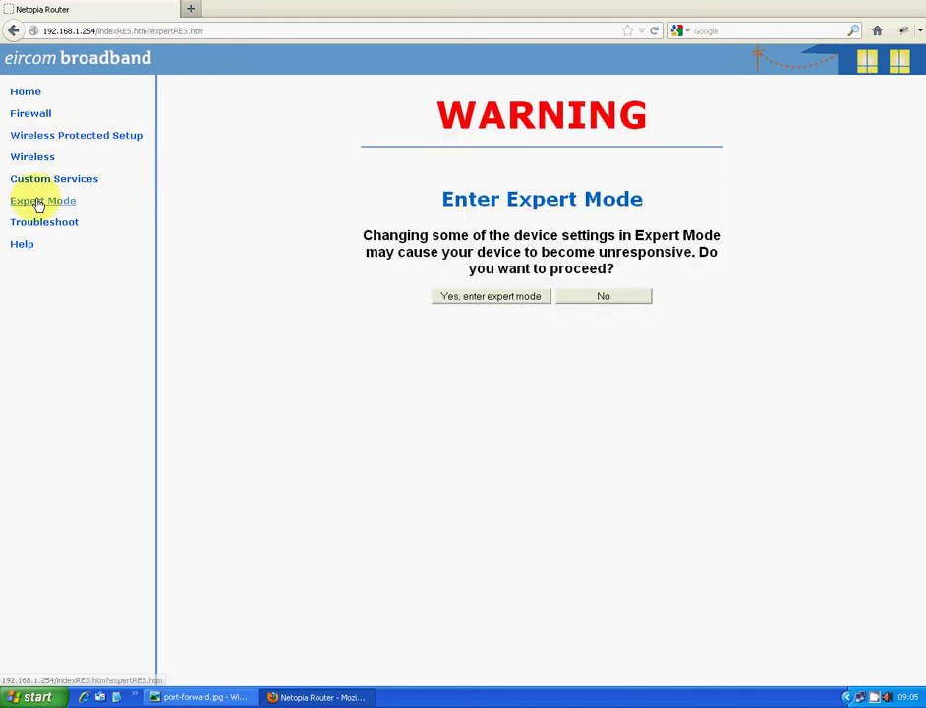
left_click(490, 296)
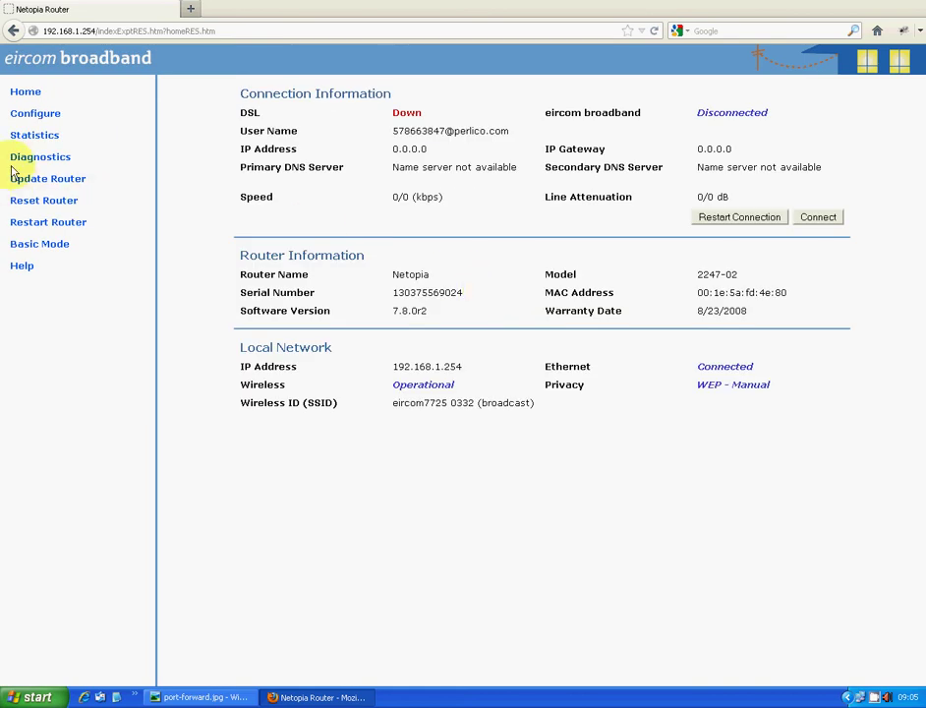
left_click(32, 116)
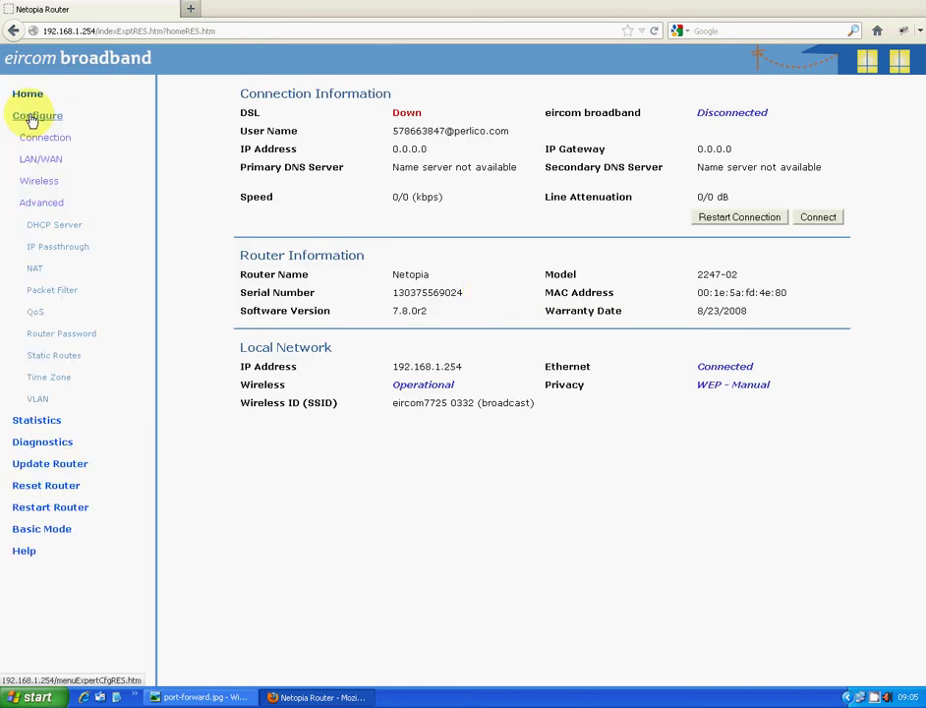
left_click(42, 203)
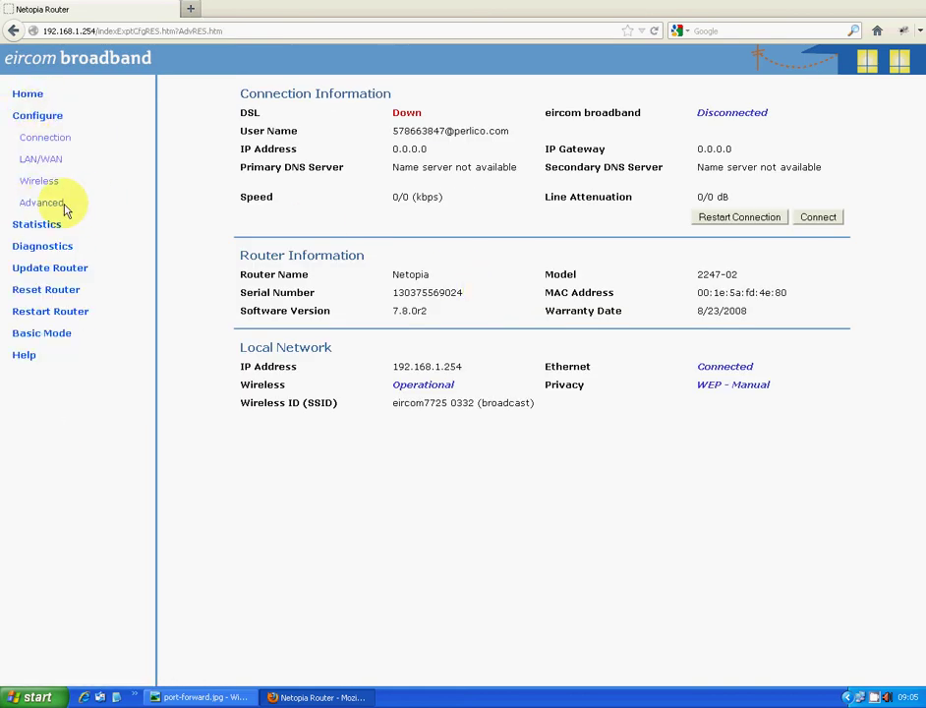
left_click(43, 205)
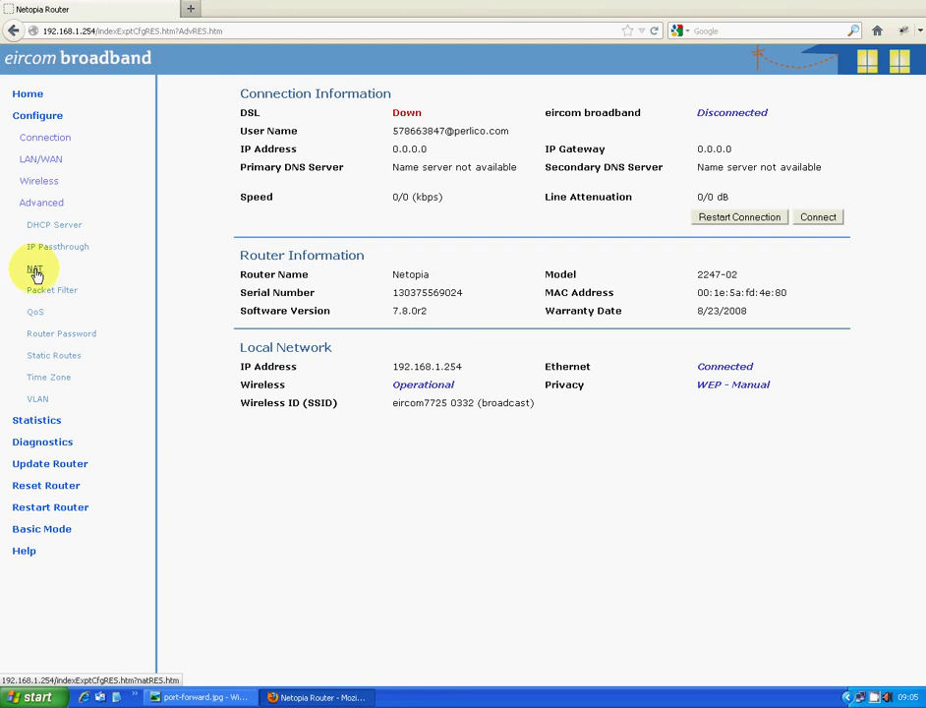
left_click(35, 269)
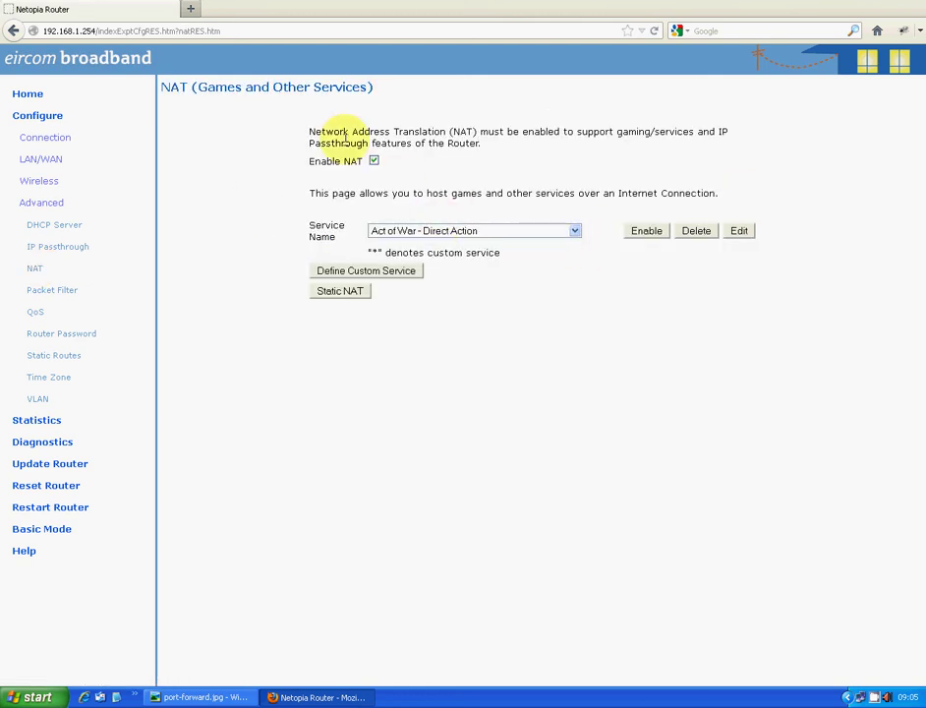
Review the Network Address Translation description and the list of predefined NAT services.
left_click_drag(309, 131, 445, 136)
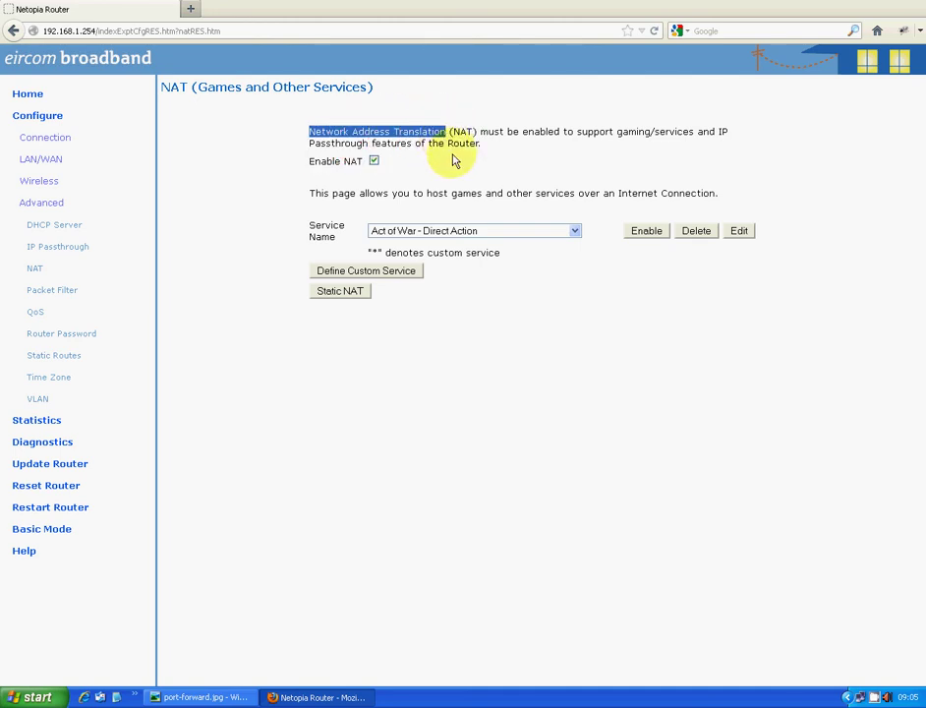
left_click(437, 166)
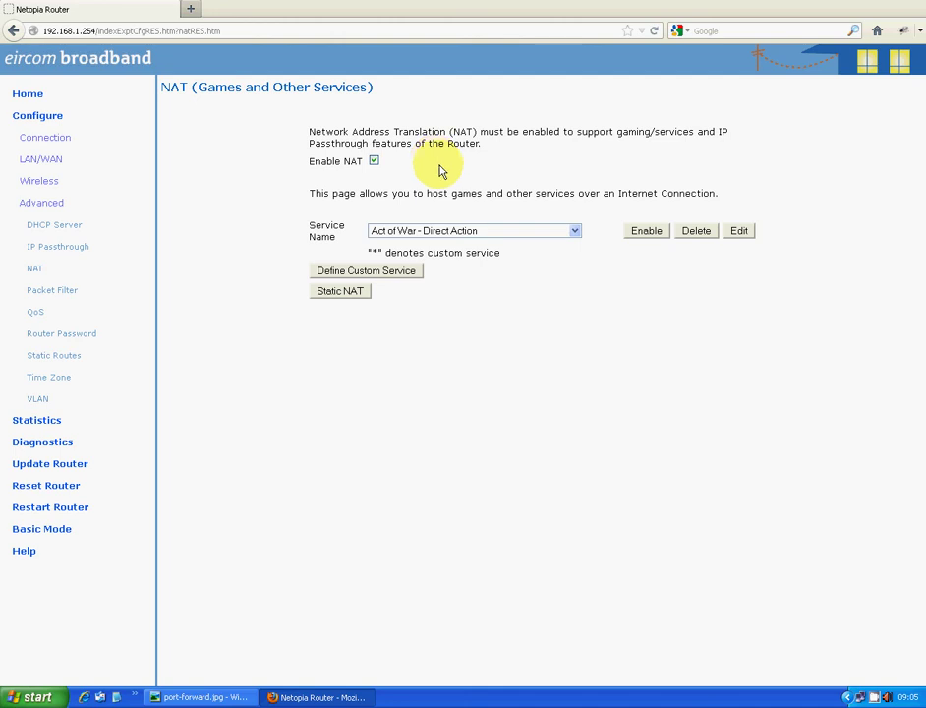
left_click(573, 232)
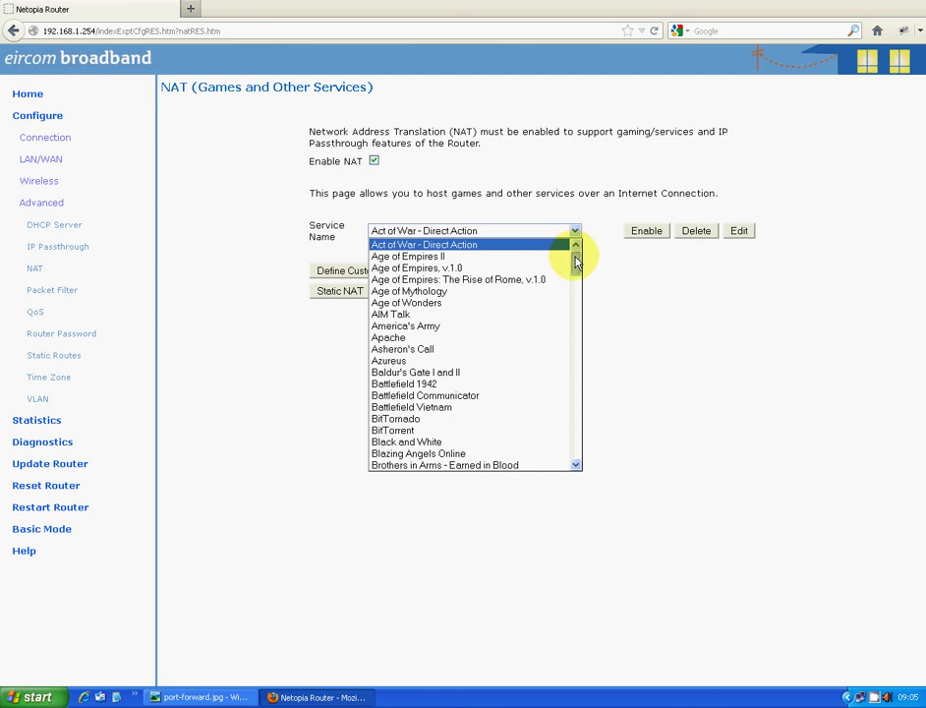
mouse_move(575, 253)
left_mouse_down()
mouse_move(577, 445)
mouse_move(593, 335)
mouse_move(583, 253)
left_mouse_up()
left_click(610, 278)
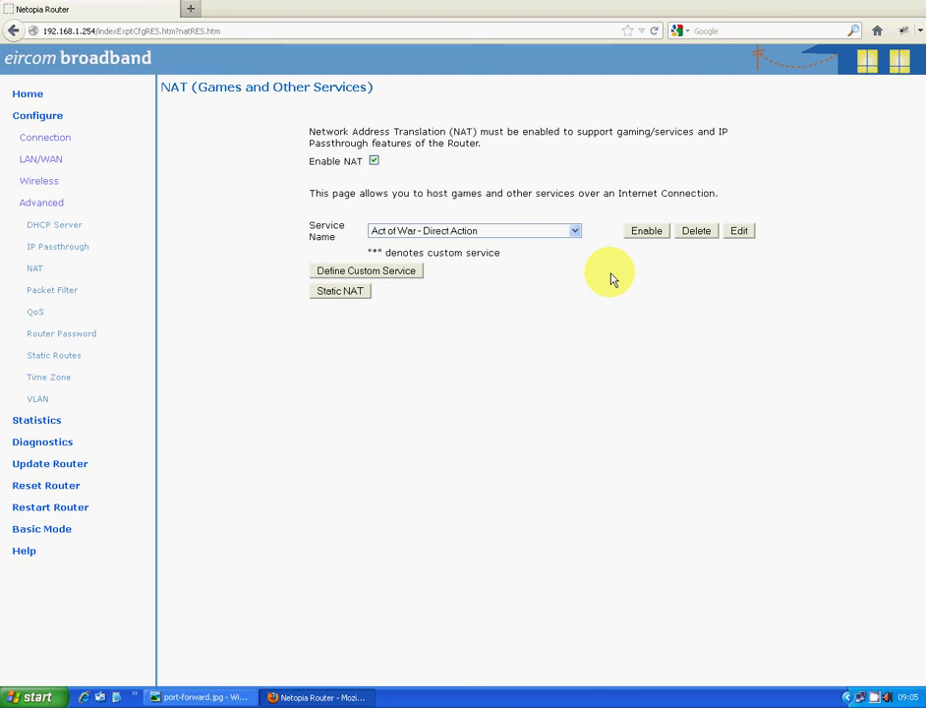
Define a custom port forwarding service named My DVR with a global port range of 9000 to 9000.
left_click(356, 273)
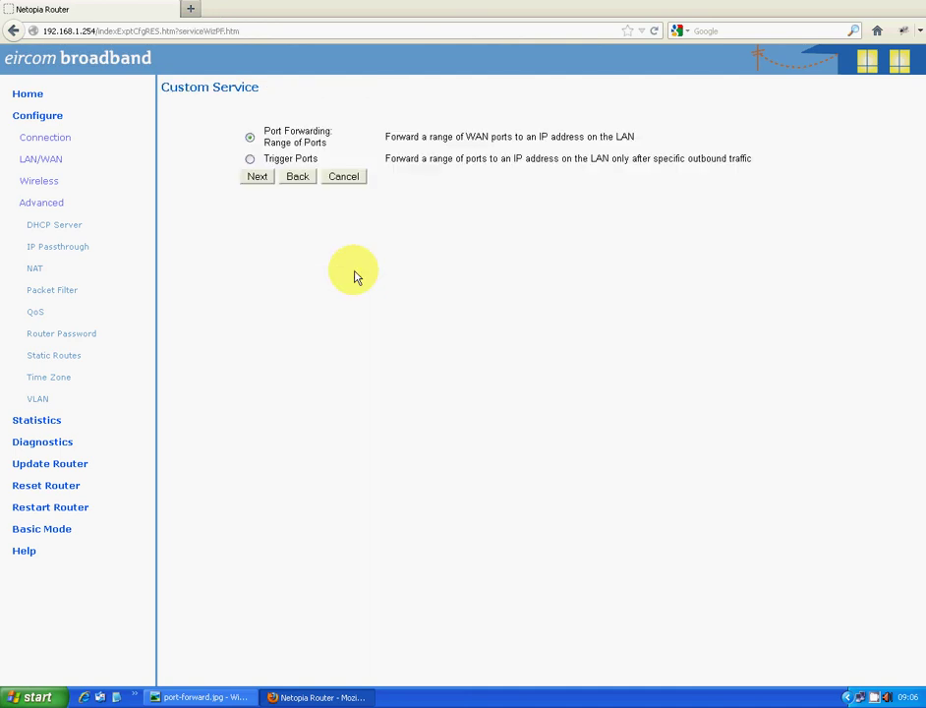
left_click(259, 178)
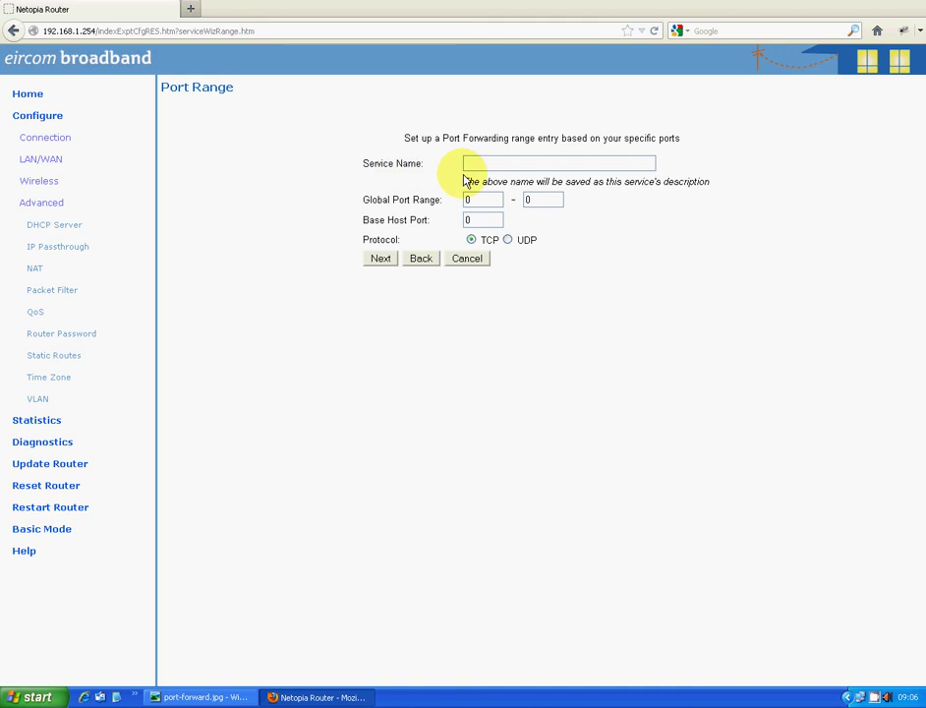
type("My DVR")
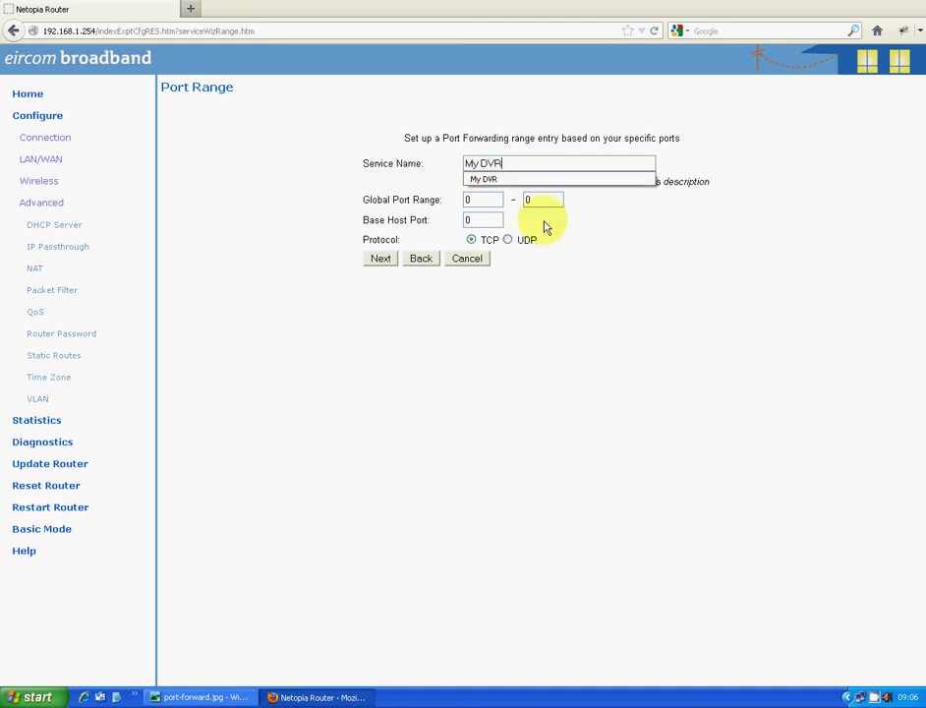
key("Tab")
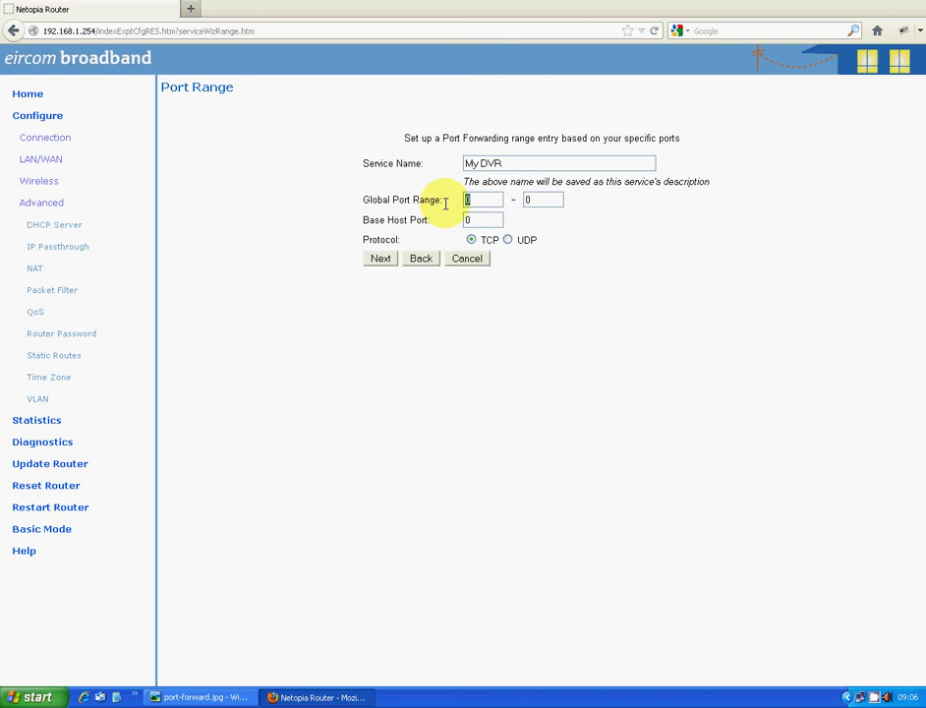
type("9000")
key("Tab")
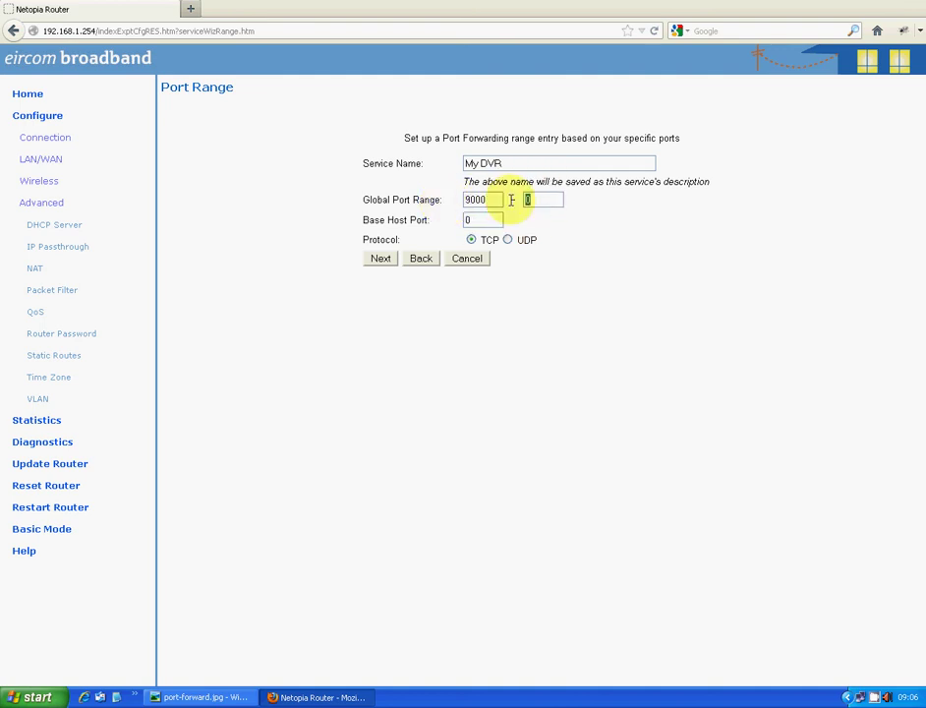
type("9000")
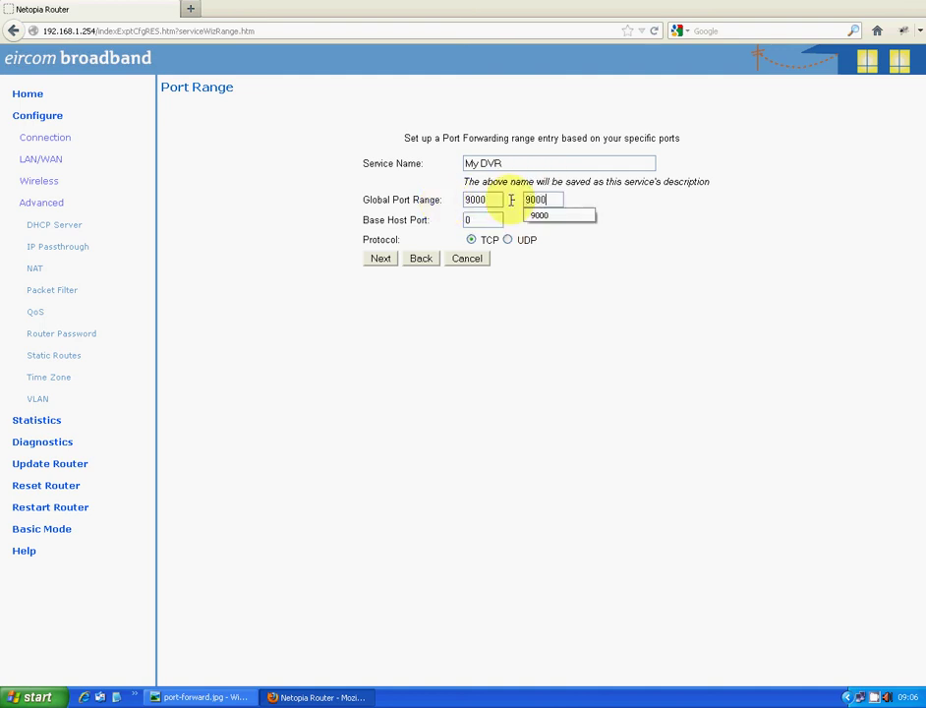
key("Tab")
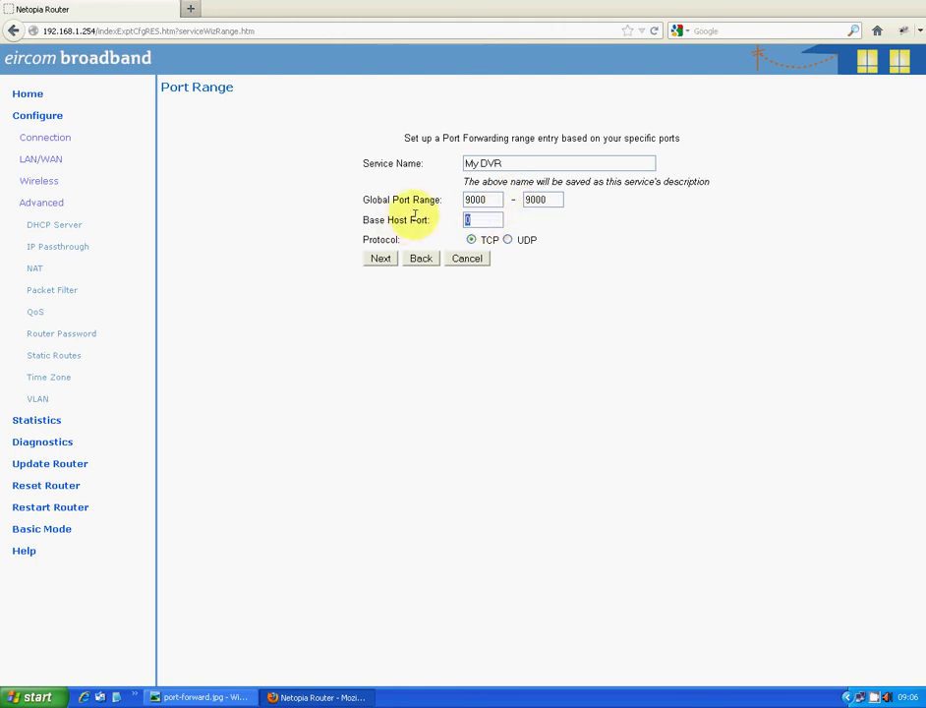
Try to submit the My DVR service with base host port 80 and the TCP protocol.
type("80")
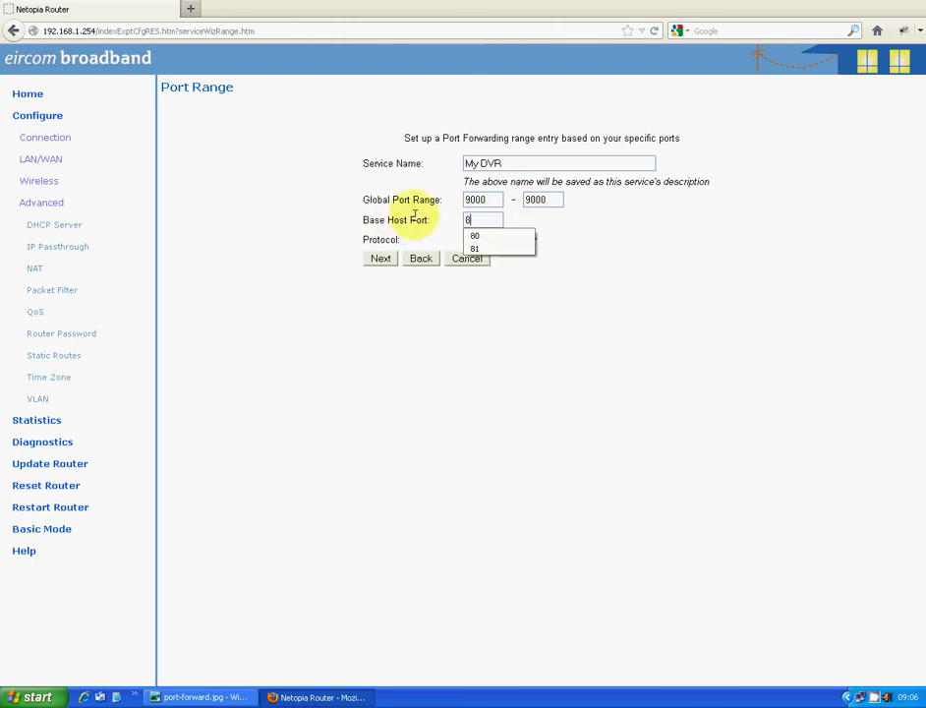
left_click(472, 233)
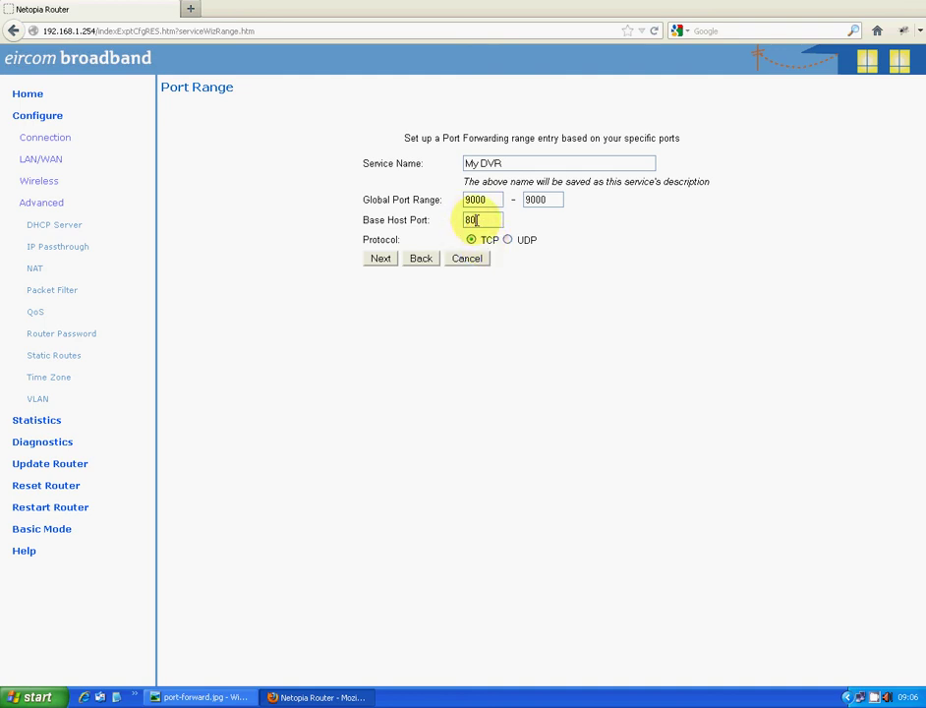
double_click(474, 221)
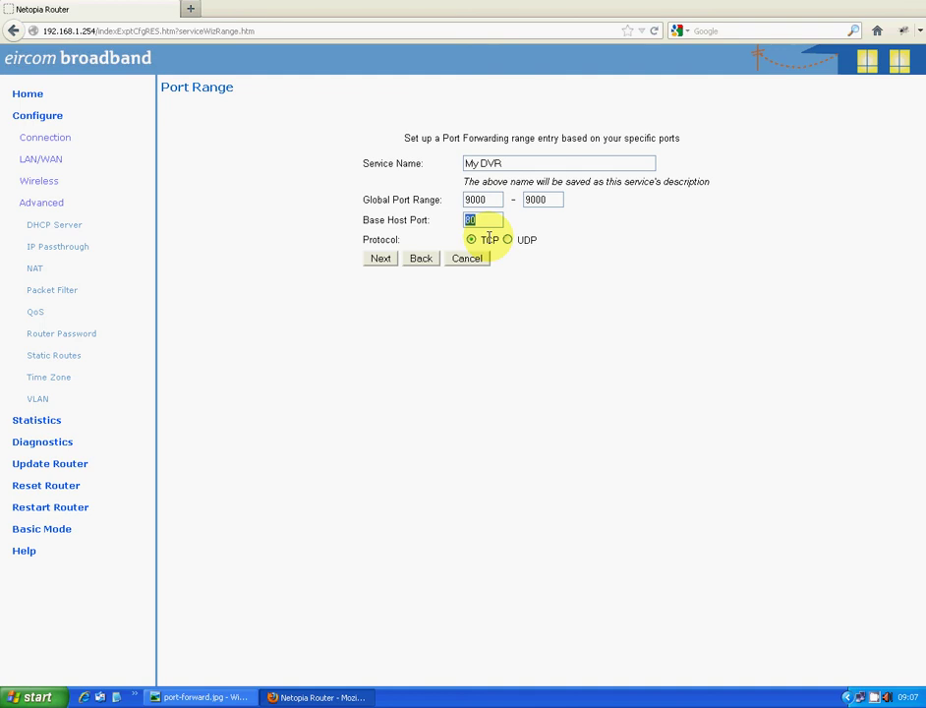
left_click(381, 260)
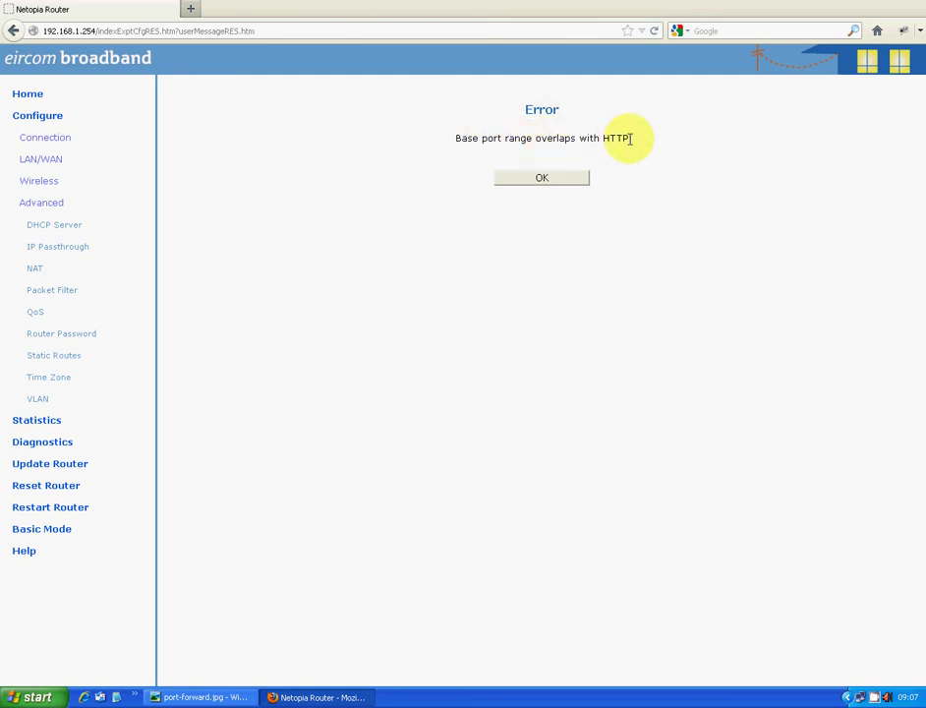
left_click(541, 181)
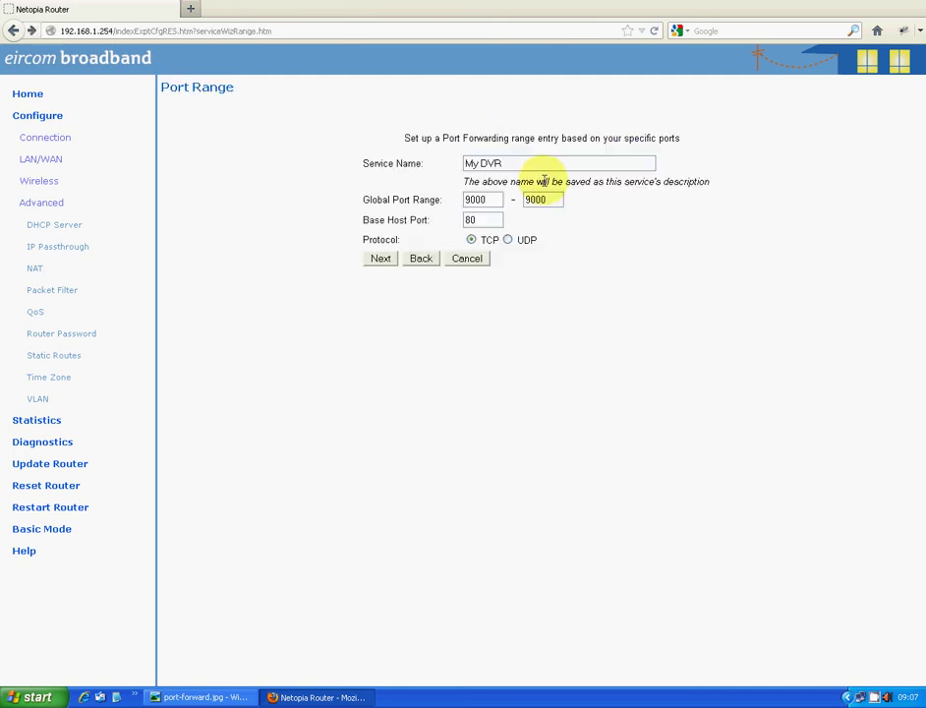
Set the My DVR service's base host port to 81 and finish adding the service.
double_click(496, 219)
type("8")
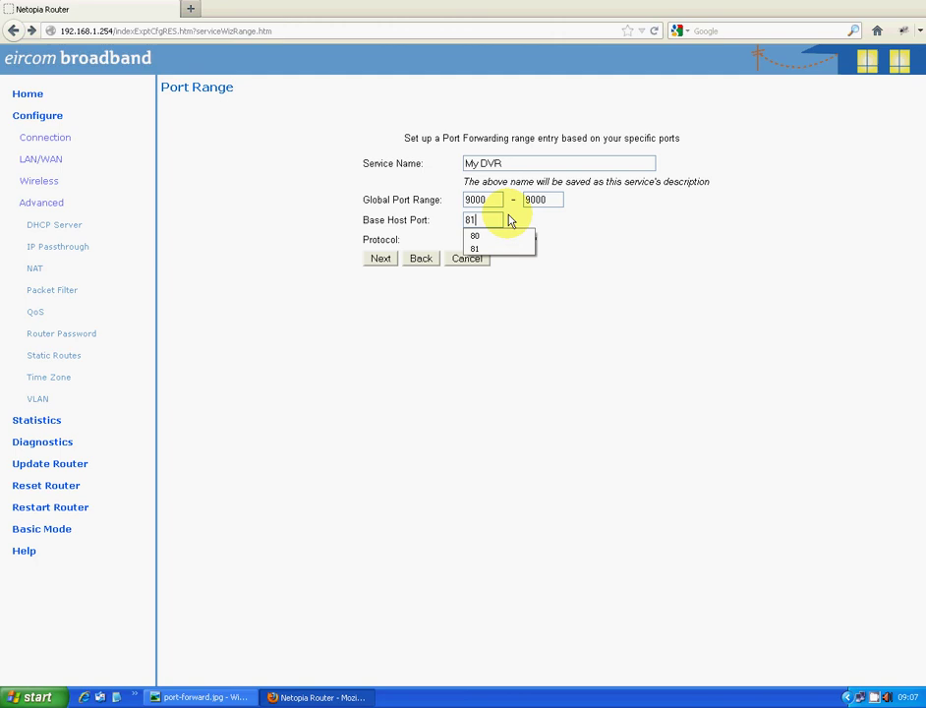
type("1")
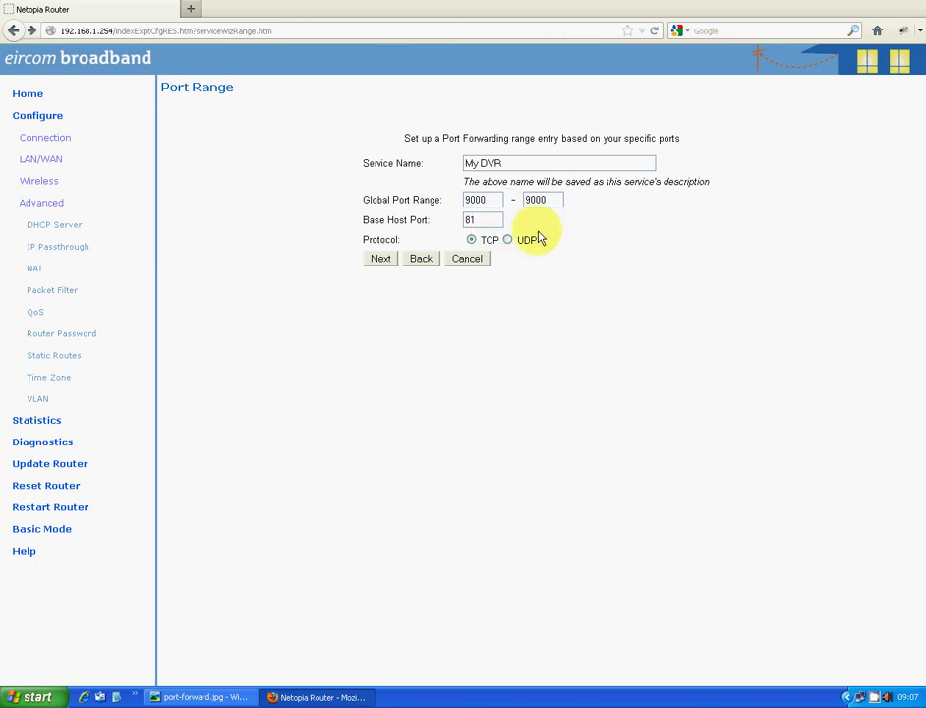
left_click(383, 261)
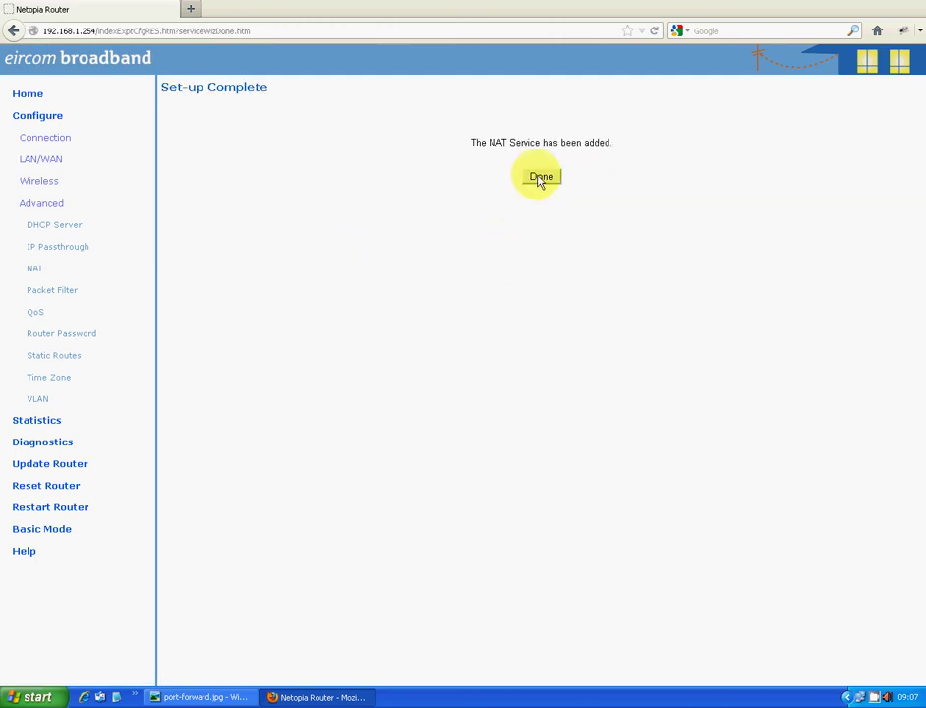
left_click(541, 180)
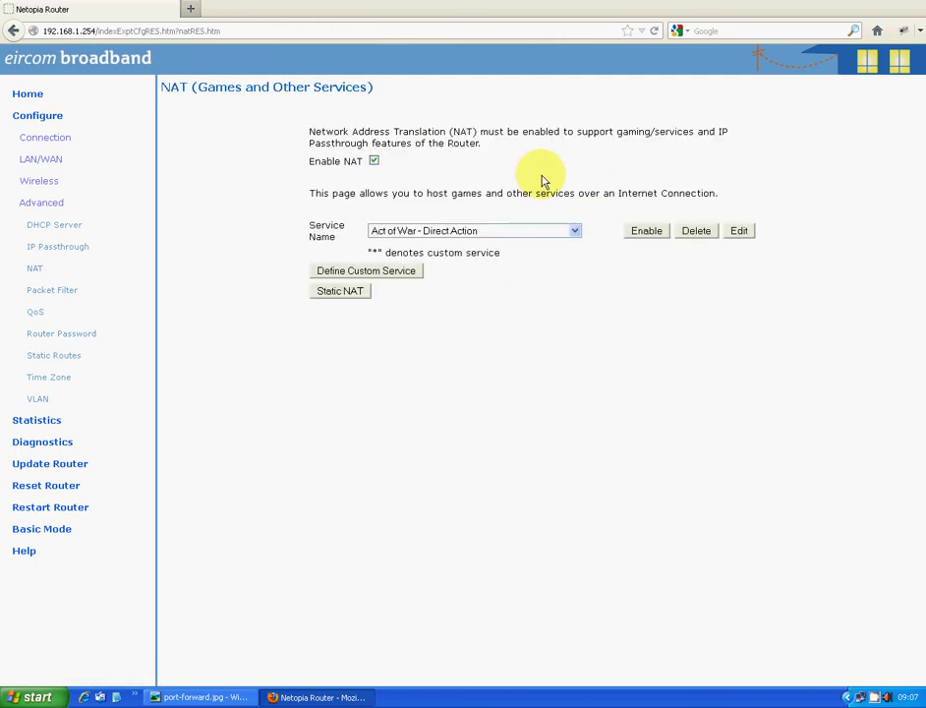
Enable the custom service My DVR for the host device fdgdfgdf-fde965.
left_click(575, 232)
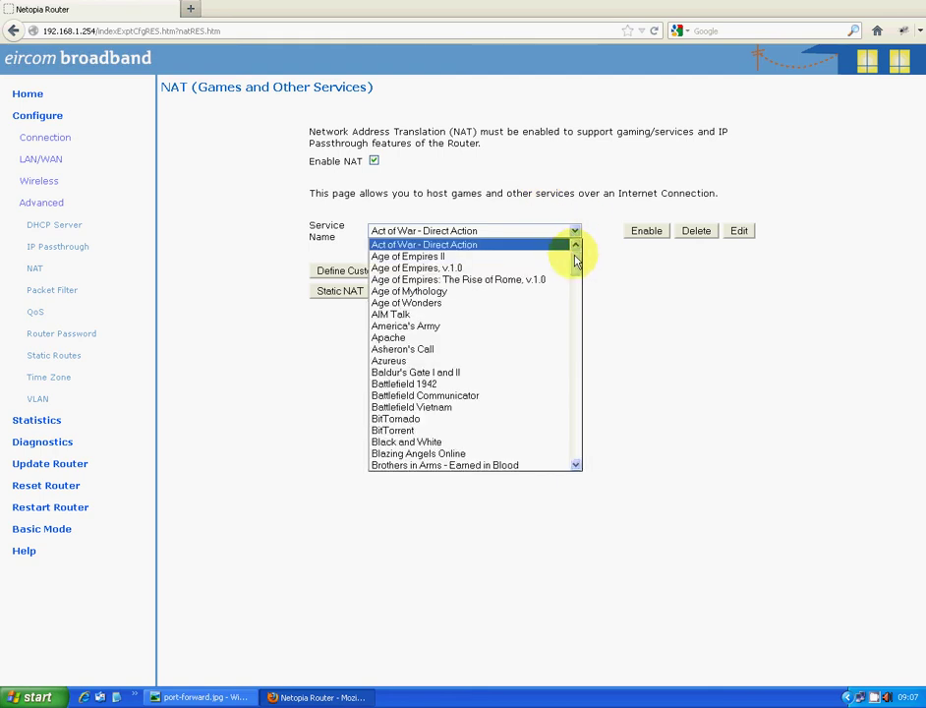
left_click_drag(577, 249, 581, 442)
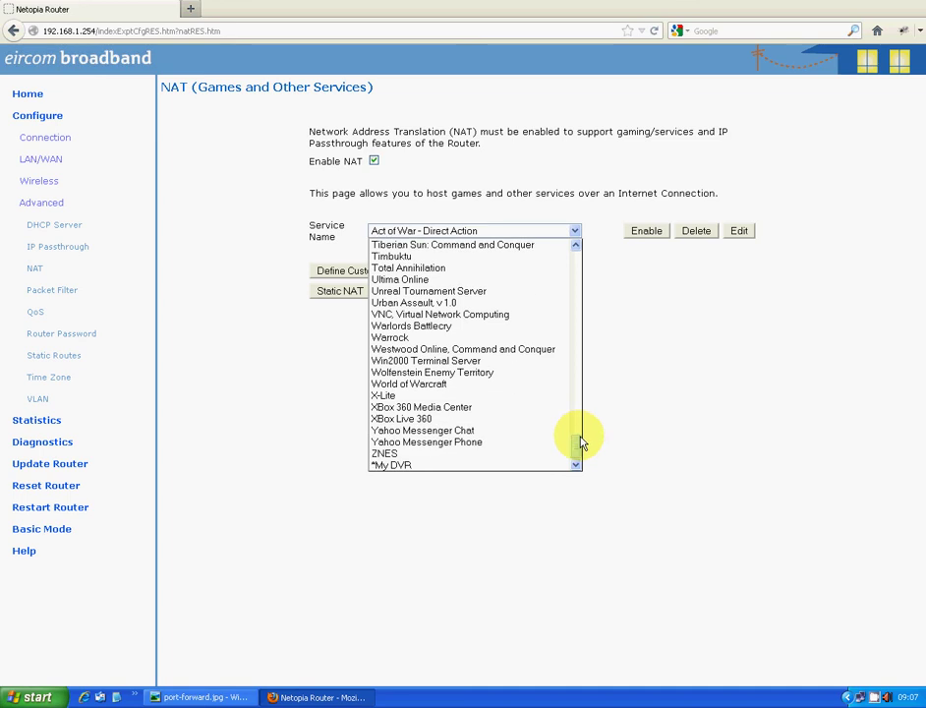
left_click(439, 466)
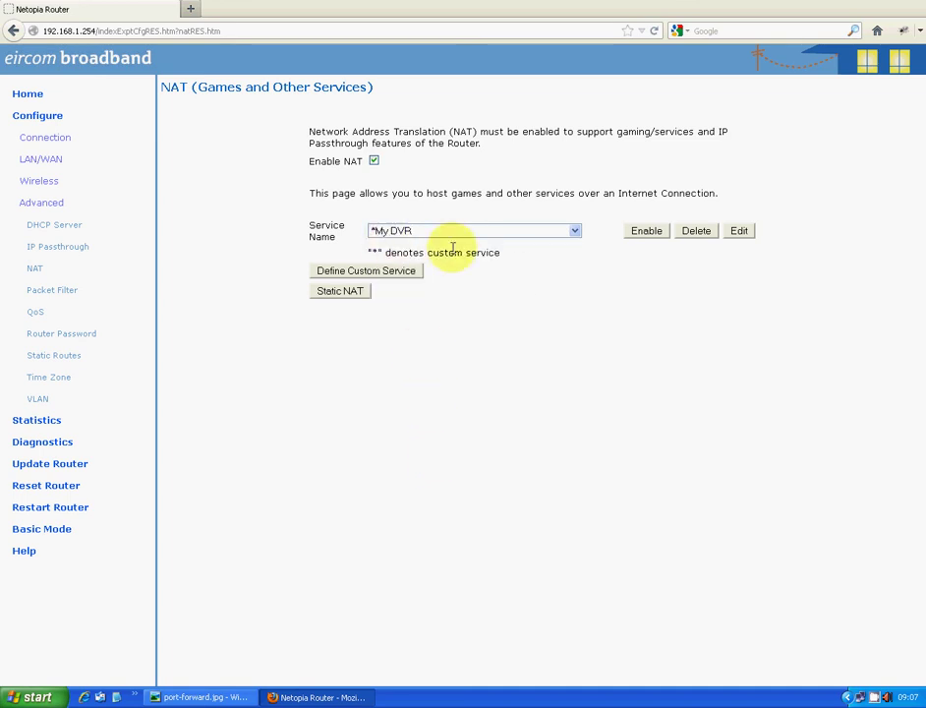
left_click(643, 233)
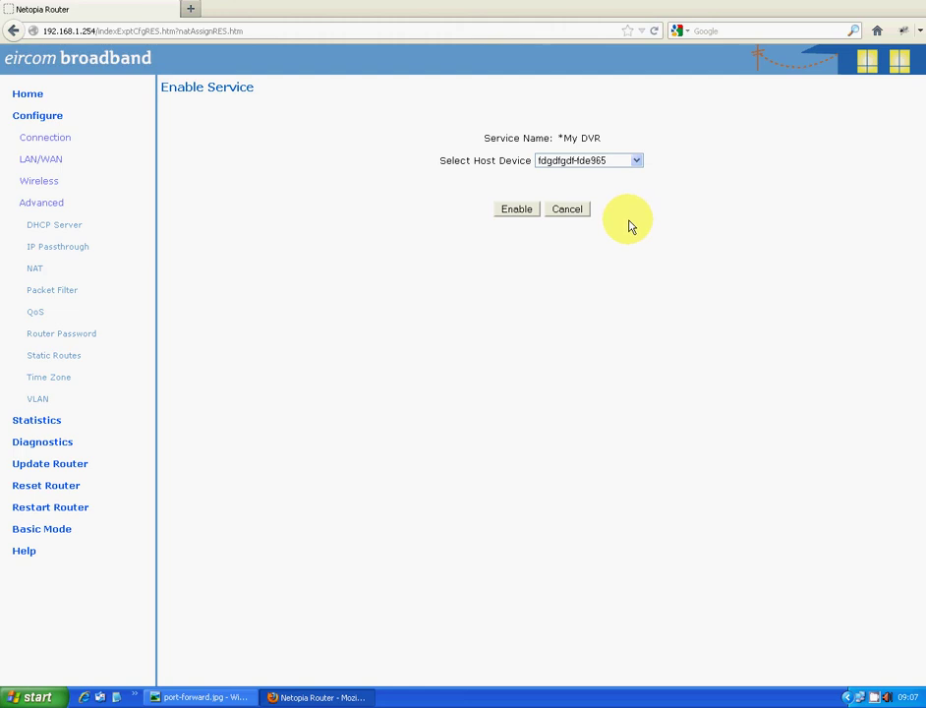
left_click(517, 211)
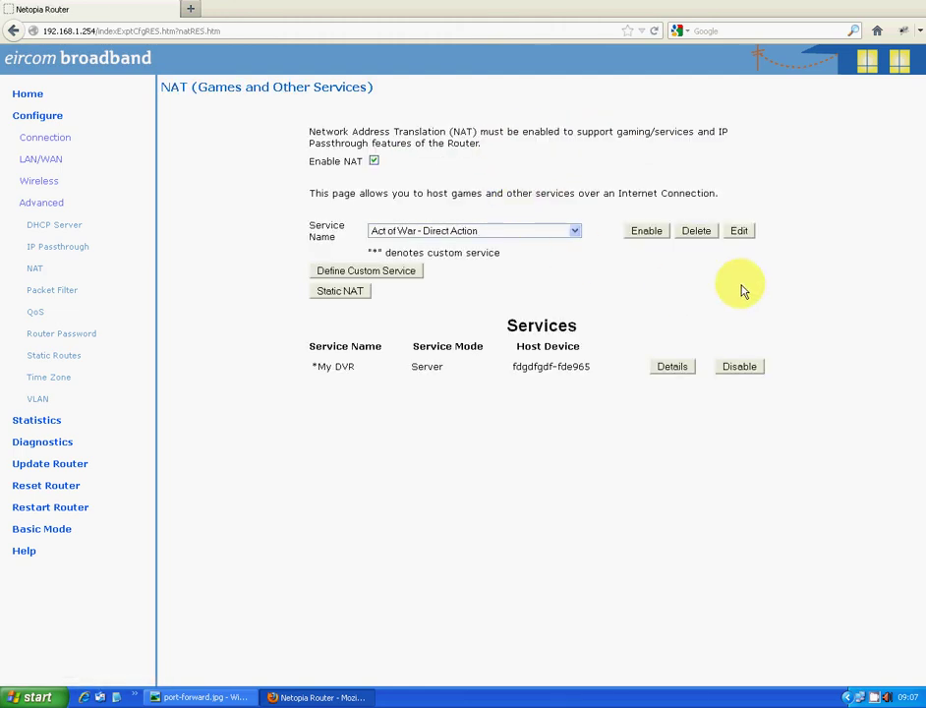